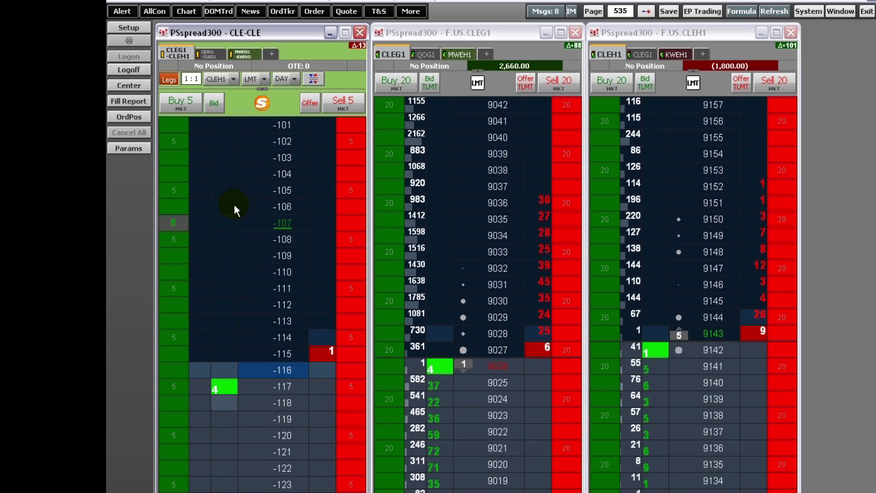
# Place a 5-lot CLE-CLE spread buy at -117, then drag it up to -114 to fill
pyautogui.click(174, 385)
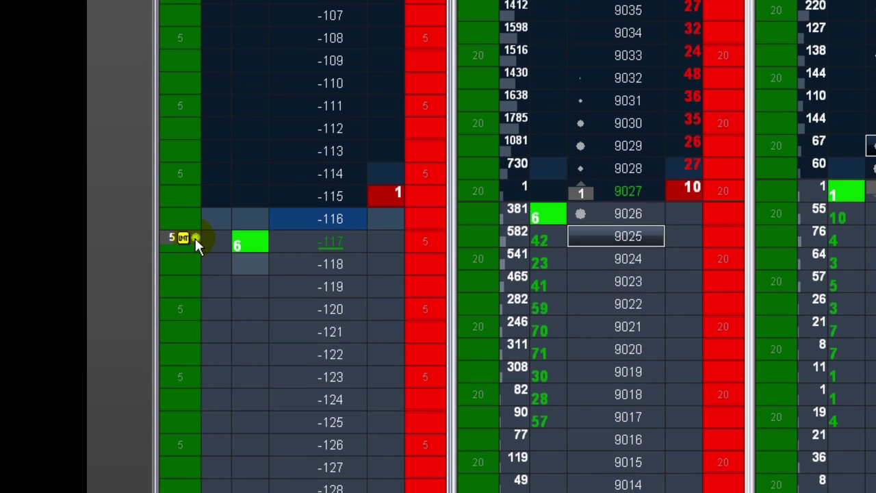
pyautogui.moveTo(196, 239)
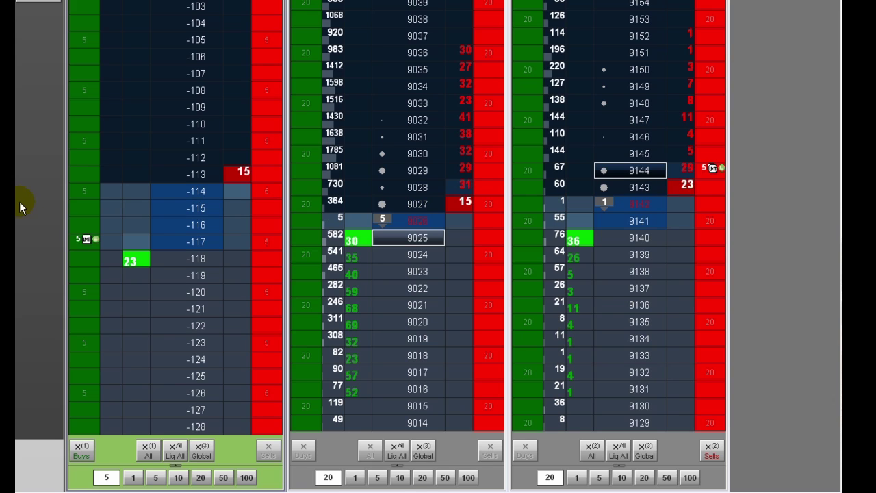
pyautogui.moveTo(82, 239); pyautogui.dragTo(89, 192)
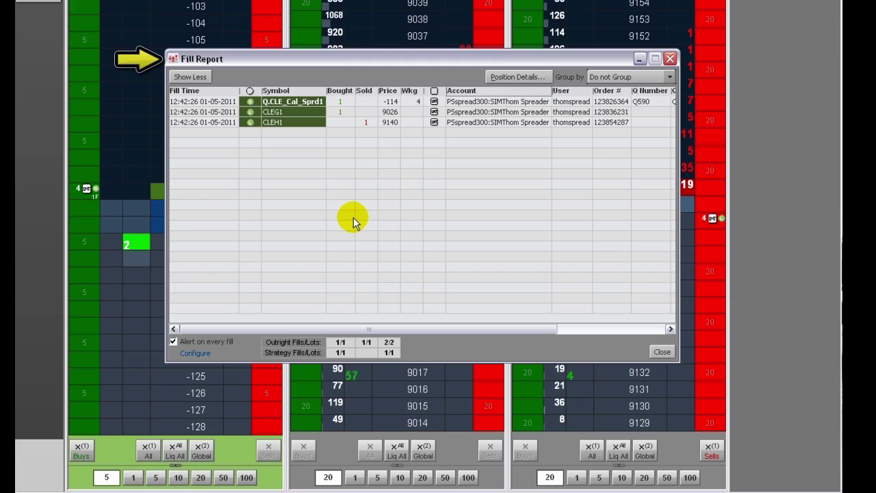
# Minimize the Fill Report and show Strategy Manager orders for all symbols
pyautogui.click(638, 59)
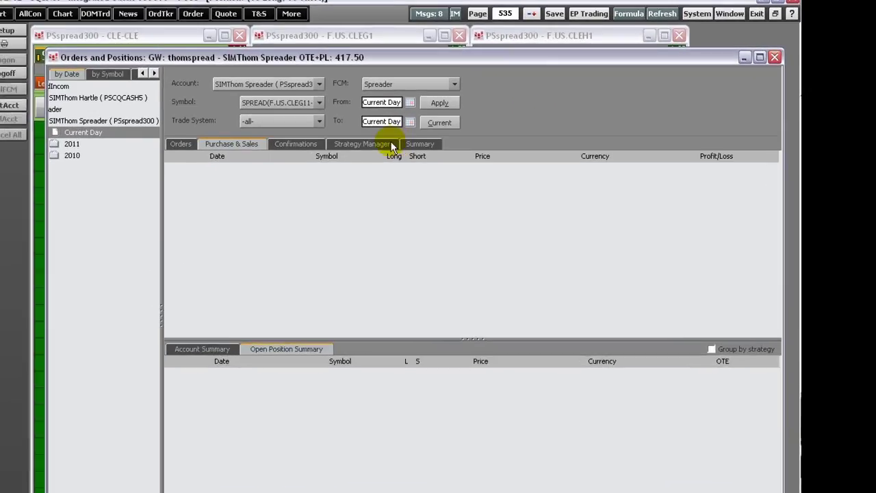
pyautogui.click(368, 145)
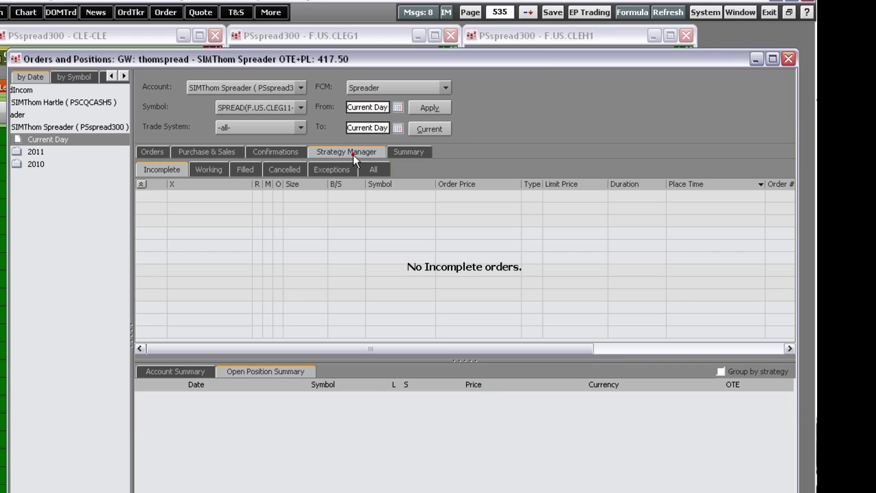
pyautogui.click(301, 108)
pyautogui.moveTo(297, 144); pyautogui.dragTo(303, 123)
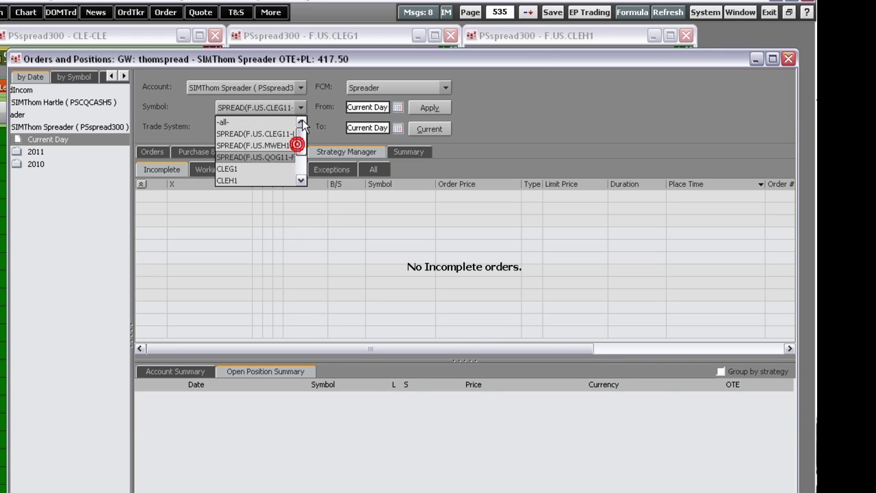
pyautogui.click(284, 122)
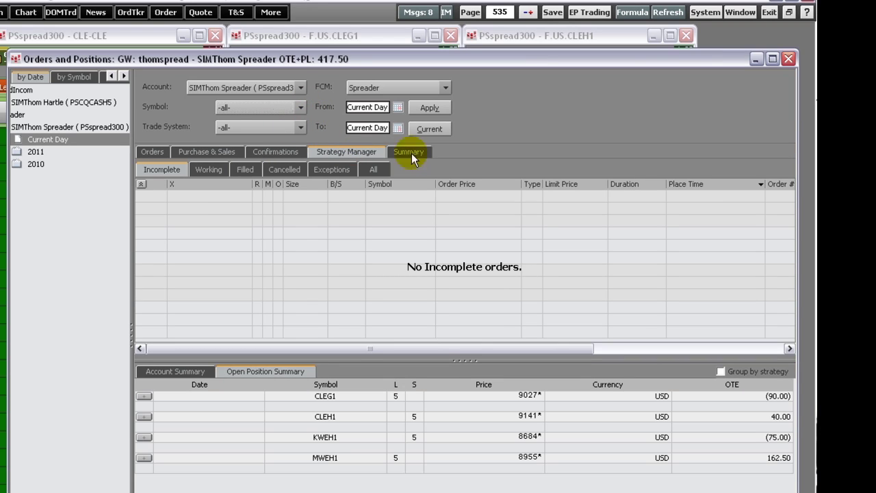
# Review the filled strategy orders, then close Orders and Positions
pyautogui.click(241, 170)
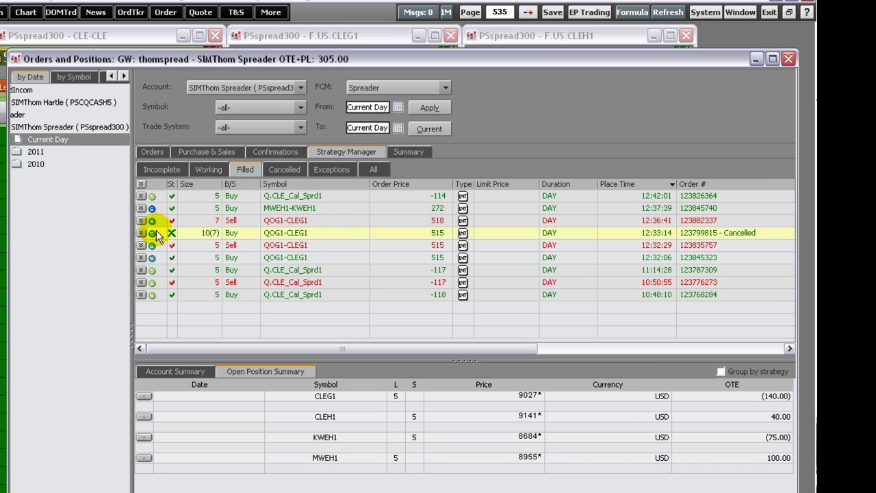
pyautogui.moveTo(149, 238)
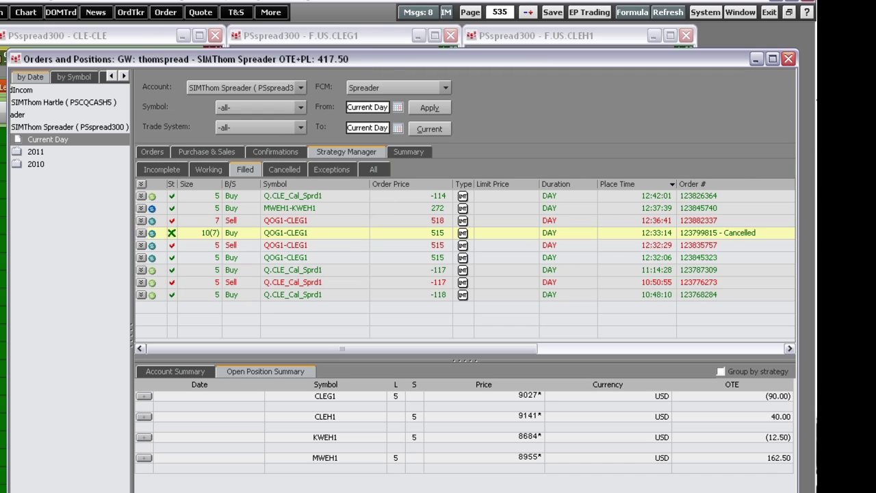
pyautogui.click(789, 59)
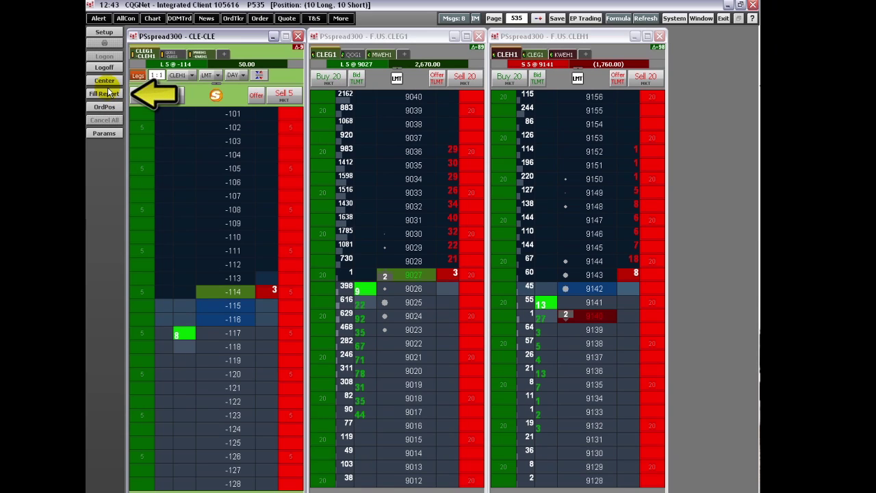
# Open and close the Fill Report, then reopen it from the More windows list
pyautogui.click(106, 93)
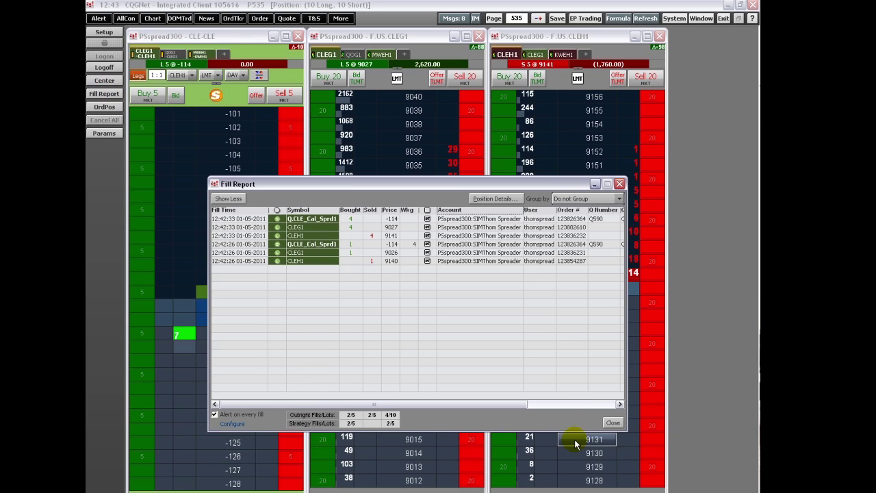
pyautogui.click(605, 184)
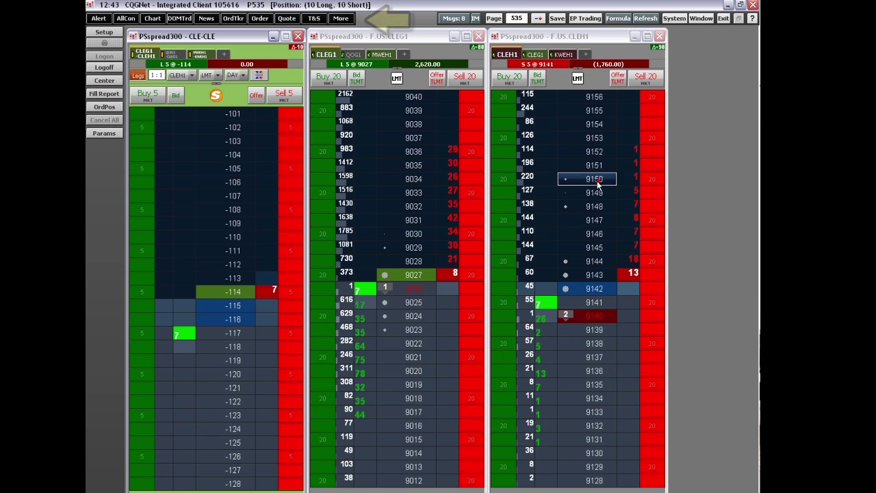
pyautogui.click(341, 18)
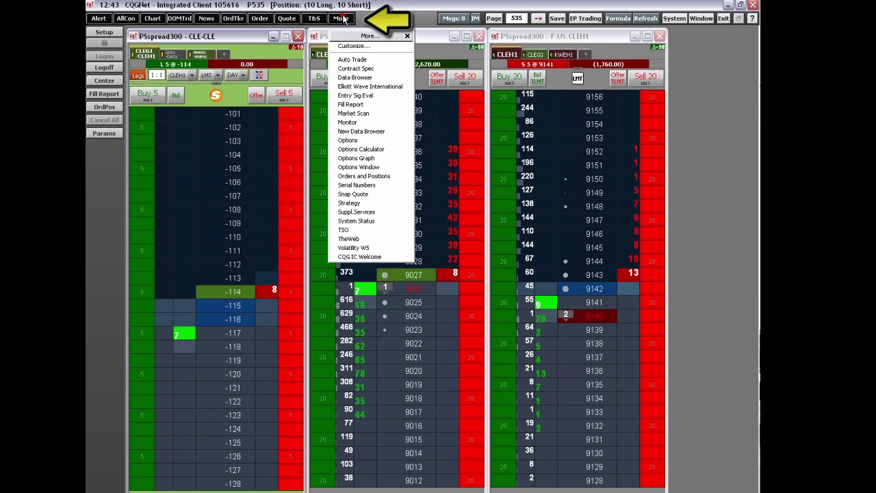
pyautogui.click(353, 105)
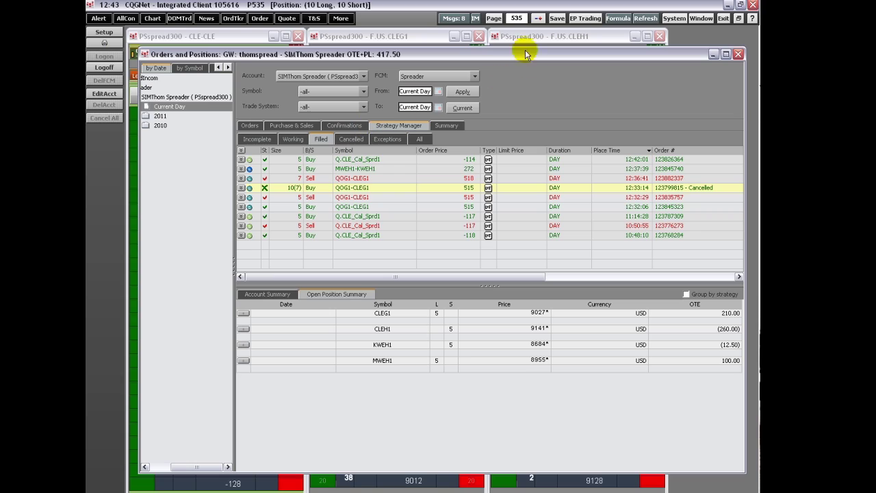
# Close Orders and Positions, buy 5 spread lots at -119, then switch to MWEH1-KWEH1
pyautogui.click(737, 54)
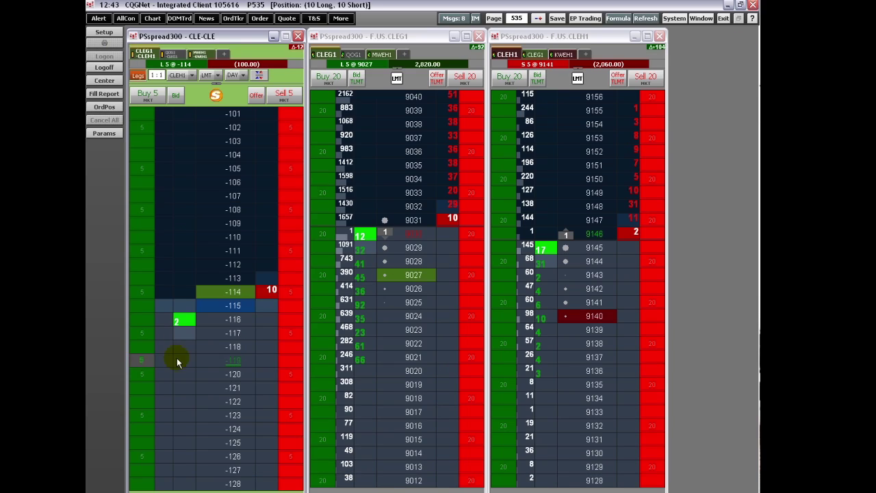
pyautogui.click(151, 359)
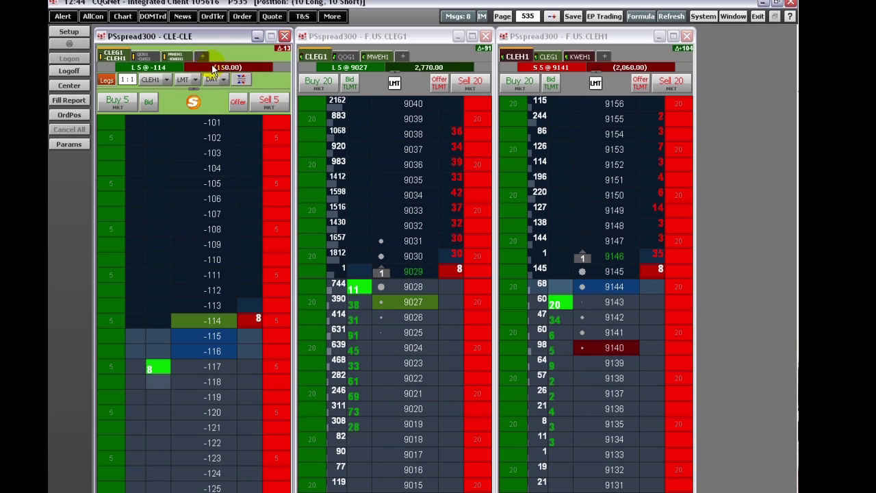
pyautogui.click(175, 56)
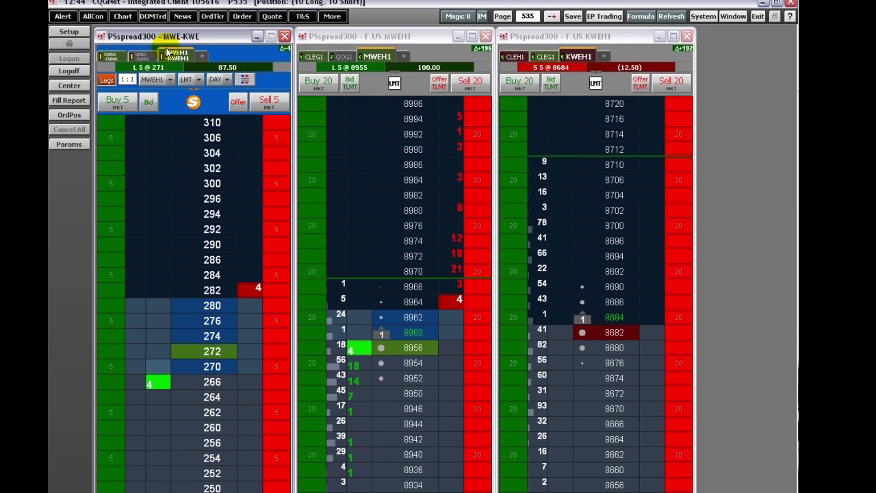
# Place a 5-lot MWE-KWE spread sell at 276 and open Orders and Positions
pyautogui.click(275, 326)
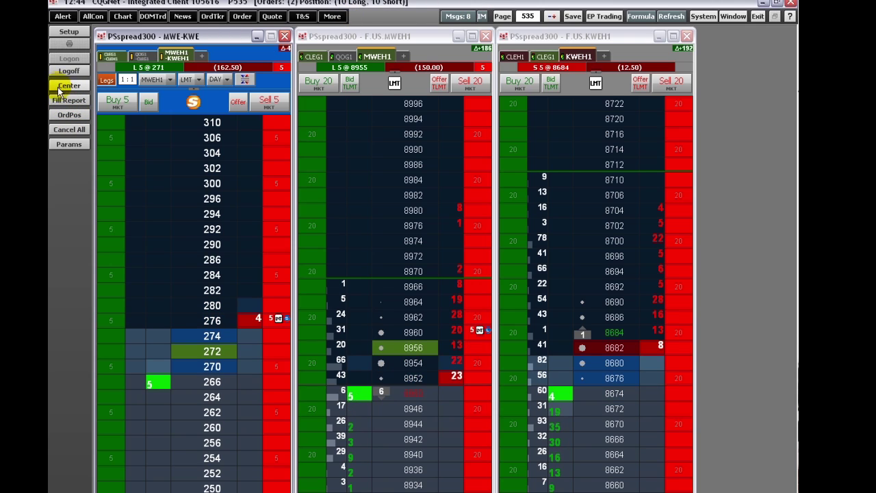
pyautogui.click(70, 114)
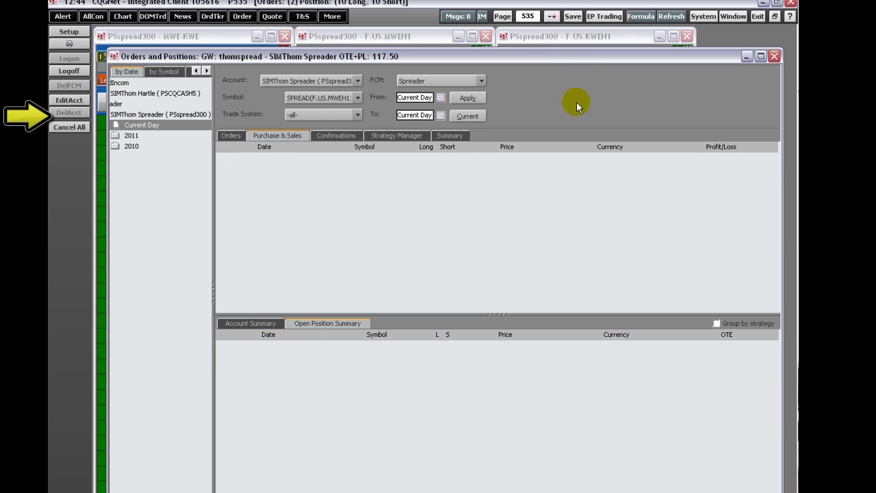
# Filter to -all- symbols and list working Strategy Manager orders: sells at 276 and 8956
pyautogui.click(356, 98)
pyautogui.scroll(2, 353, 137)
pyautogui.click(333, 112)
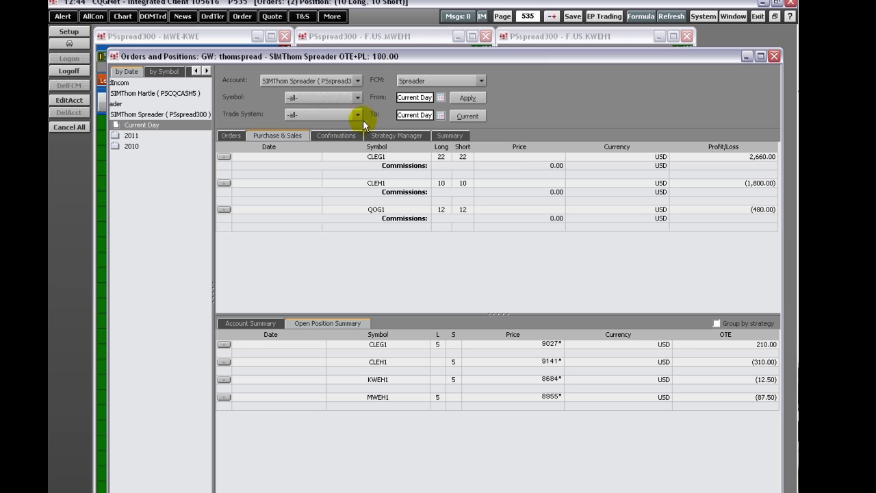
pyautogui.click(387, 137)
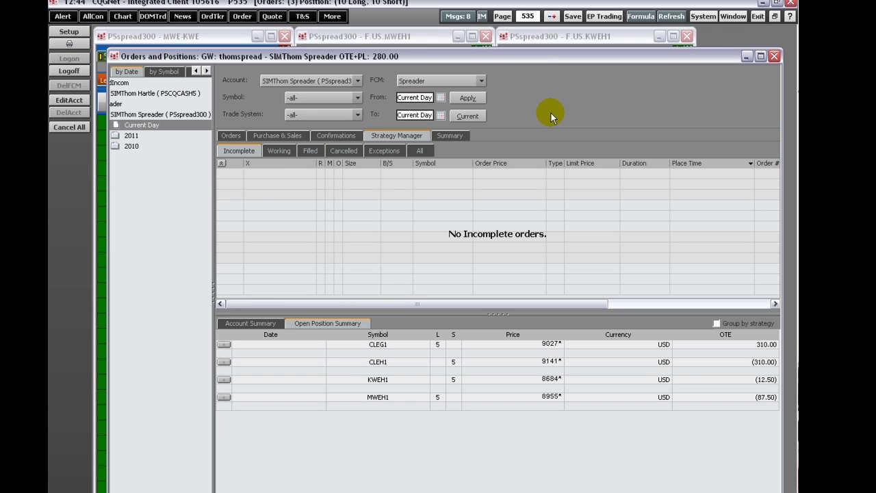
pyautogui.click(277, 150)
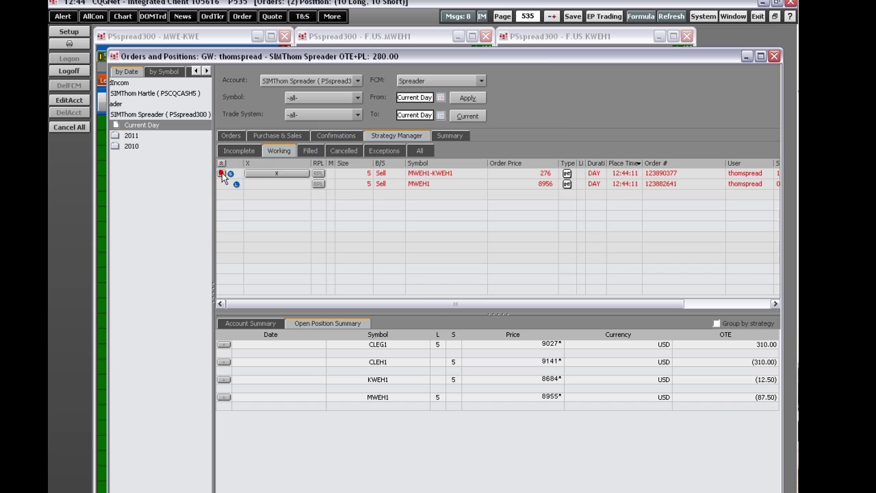
pyautogui.moveTo(222, 175)
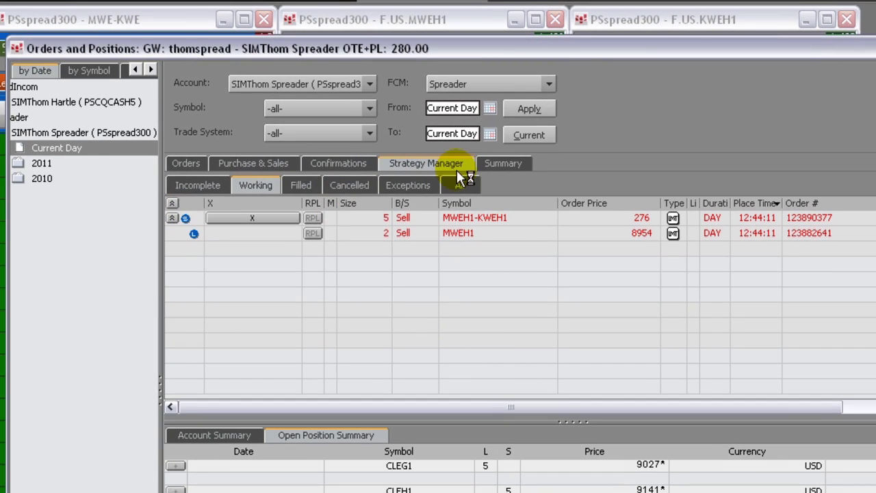
# Review the Filled, Cancelled, Exceptions and All strategy order lists, ending on Filled
pyautogui.click(313, 184)
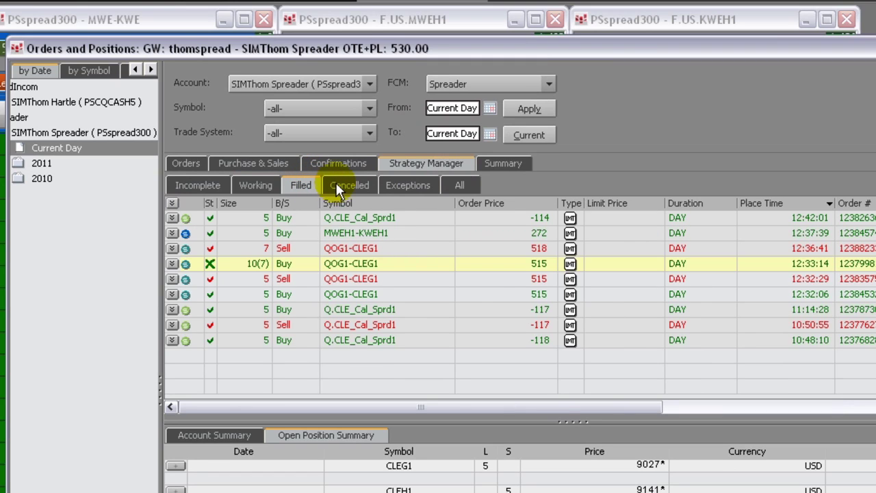
pyautogui.click(336, 185)
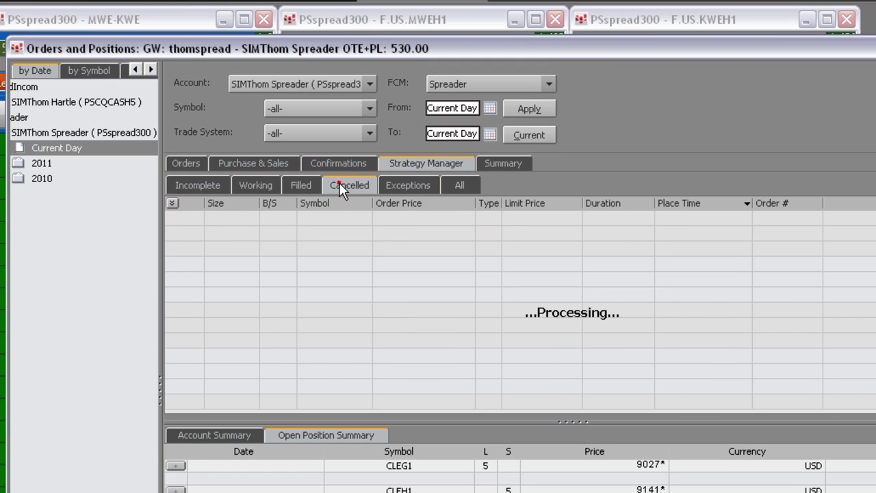
pyautogui.click(403, 184)
pyautogui.click(456, 186)
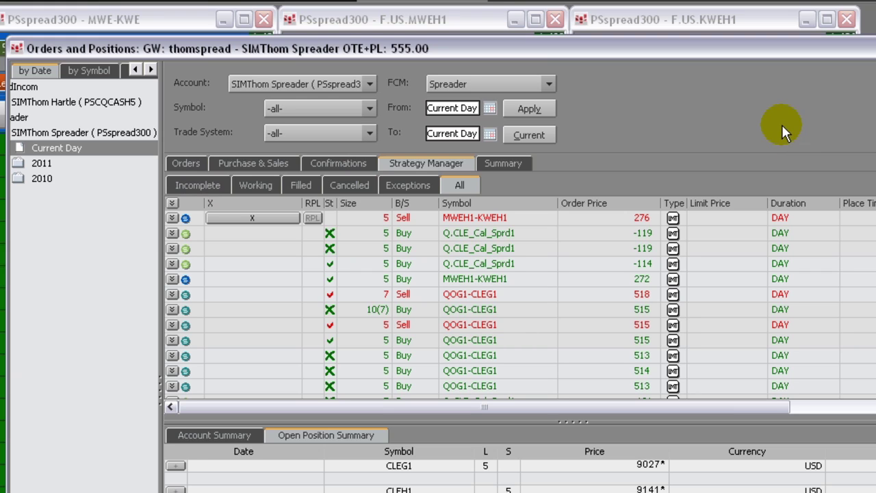
pyautogui.click(299, 185)
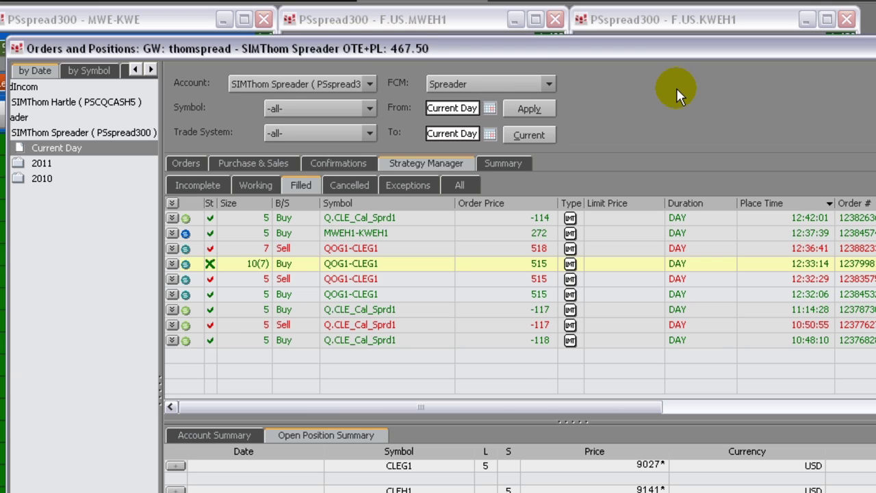
# Inspect the 10(7) QOG1-CLEG1 order's 1-lot leg fills, collapse it, then view Incomplete orders
pyautogui.click(173, 265)
pyautogui.click(176, 279)
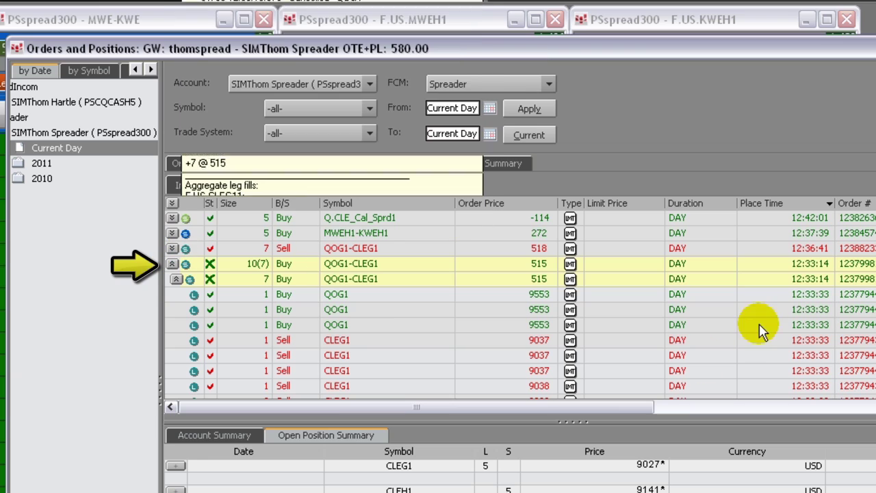
pyautogui.click(175, 263)
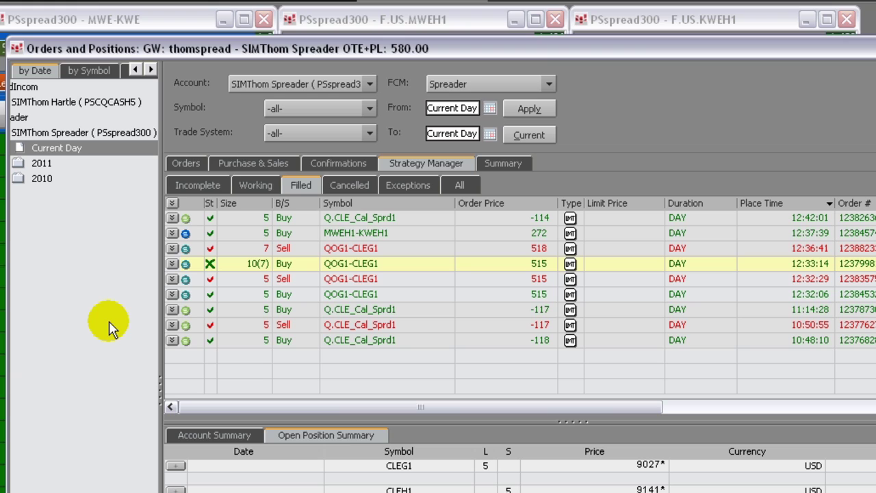
pyautogui.click(215, 185)
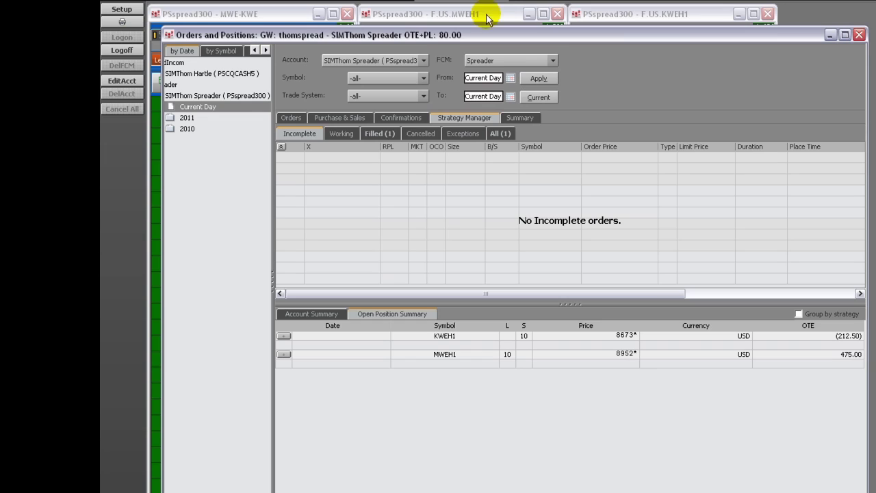
# Close Orders and Positions, check Setup > Trading Preferences, then open the MWEH1 legs dropdown
pyautogui.click(859, 35)
pyautogui.click(121, 13)
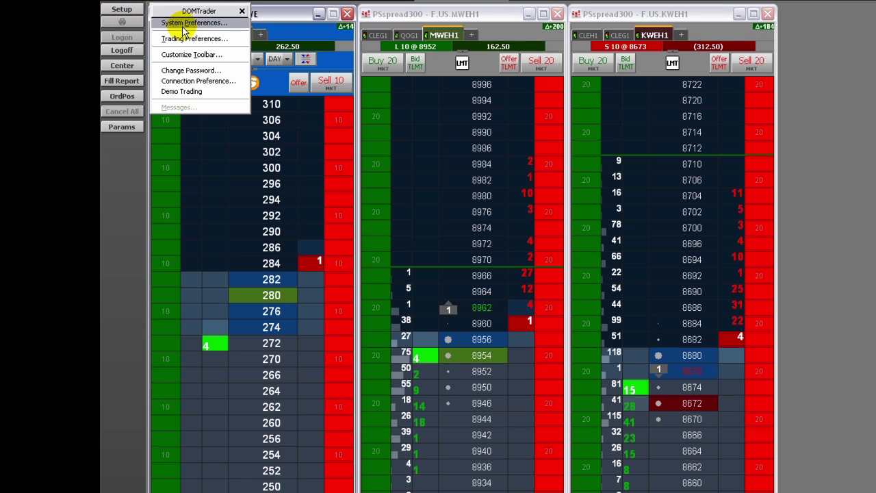
pyautogui.click(179, 36)
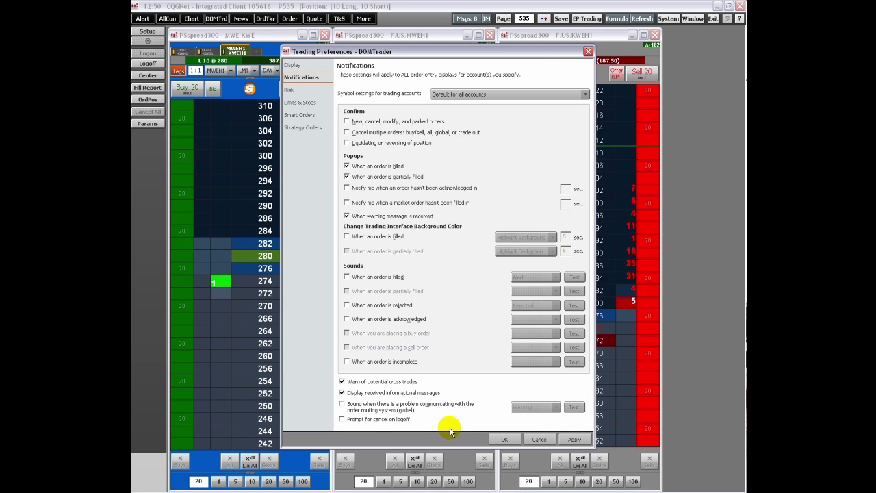
pyautogui.click(504, 439)
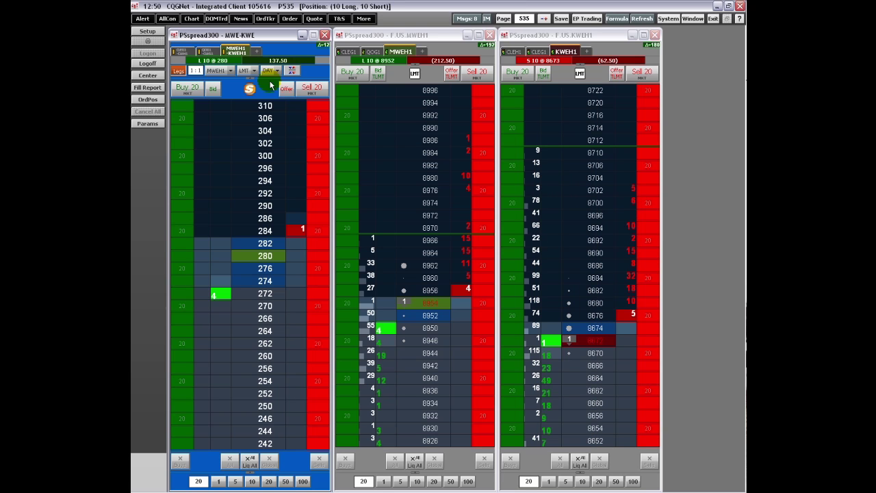
pyautogui.click(234, 71)
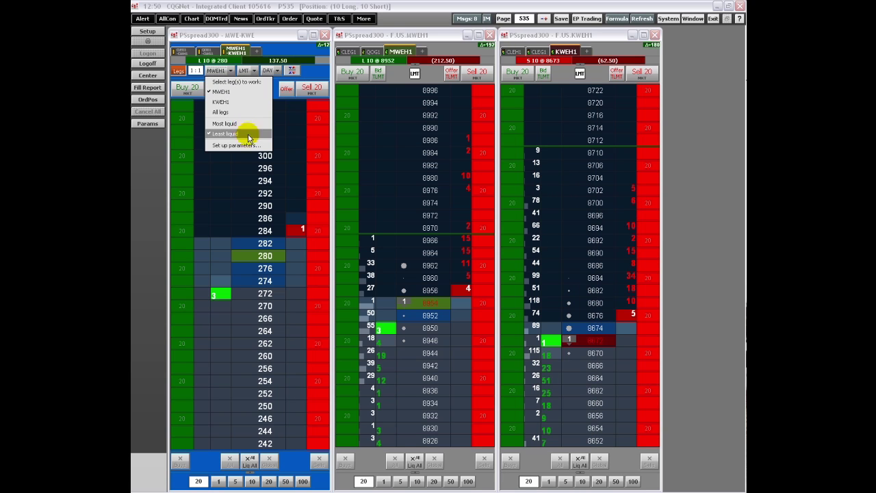